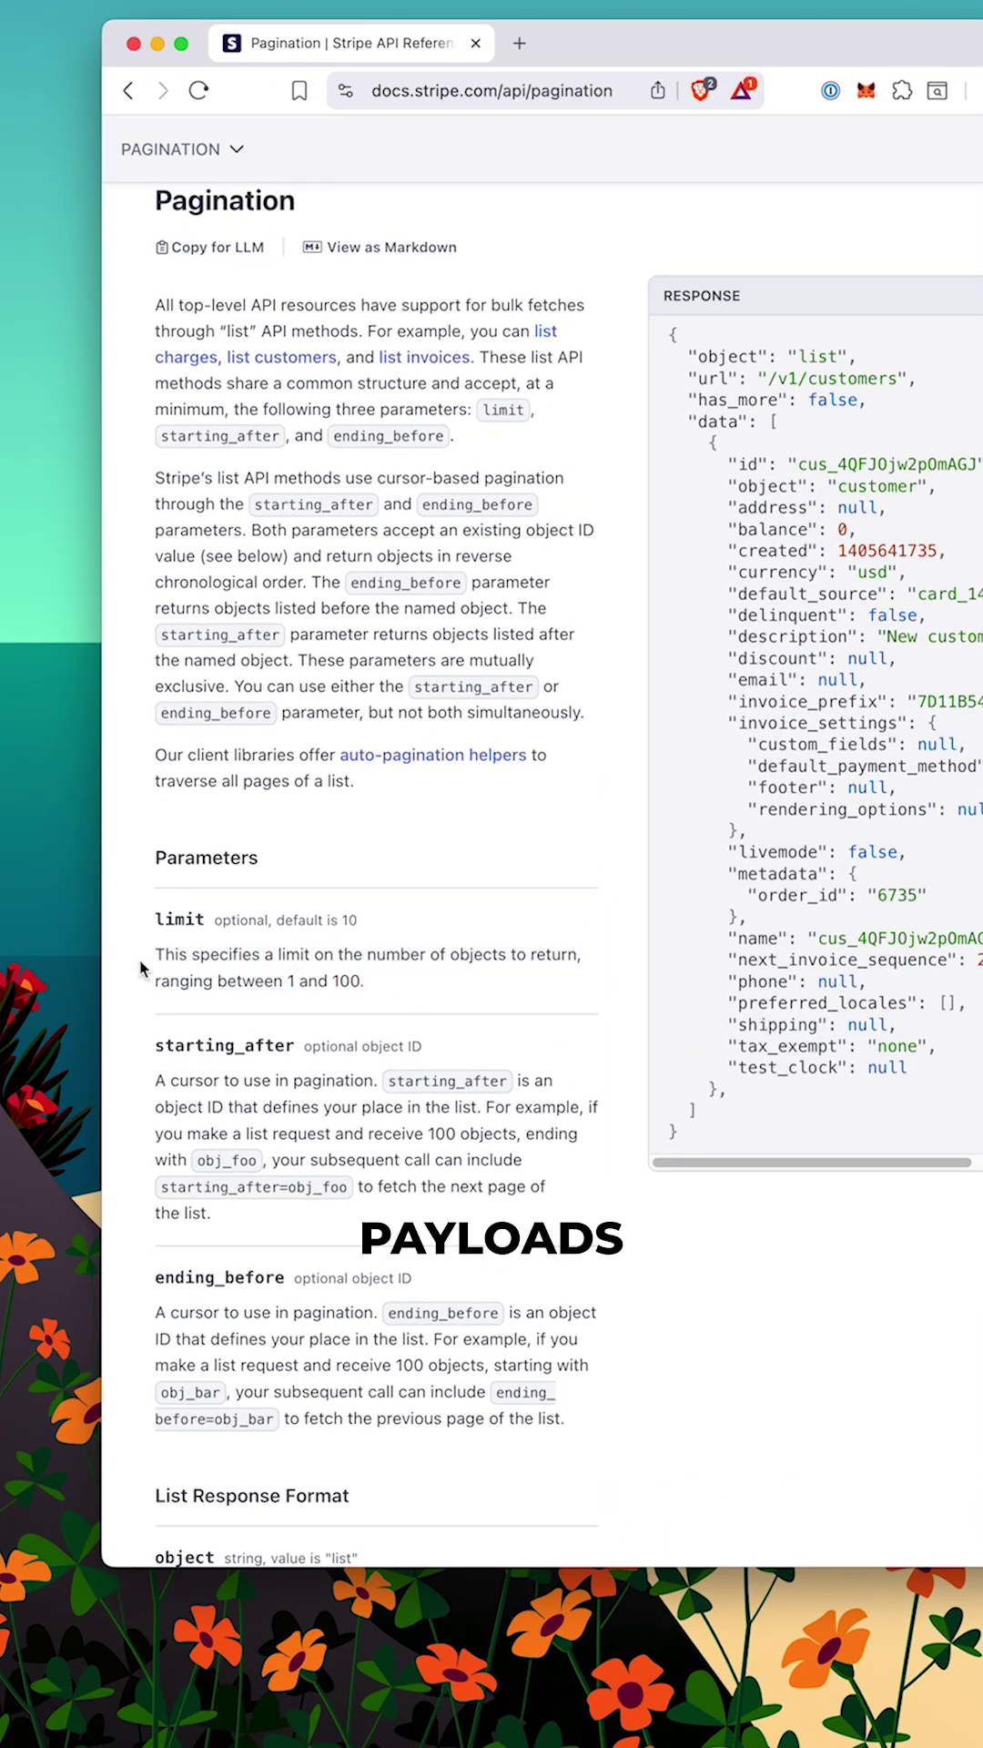
pyautogui.scroll(1, 356, 463)
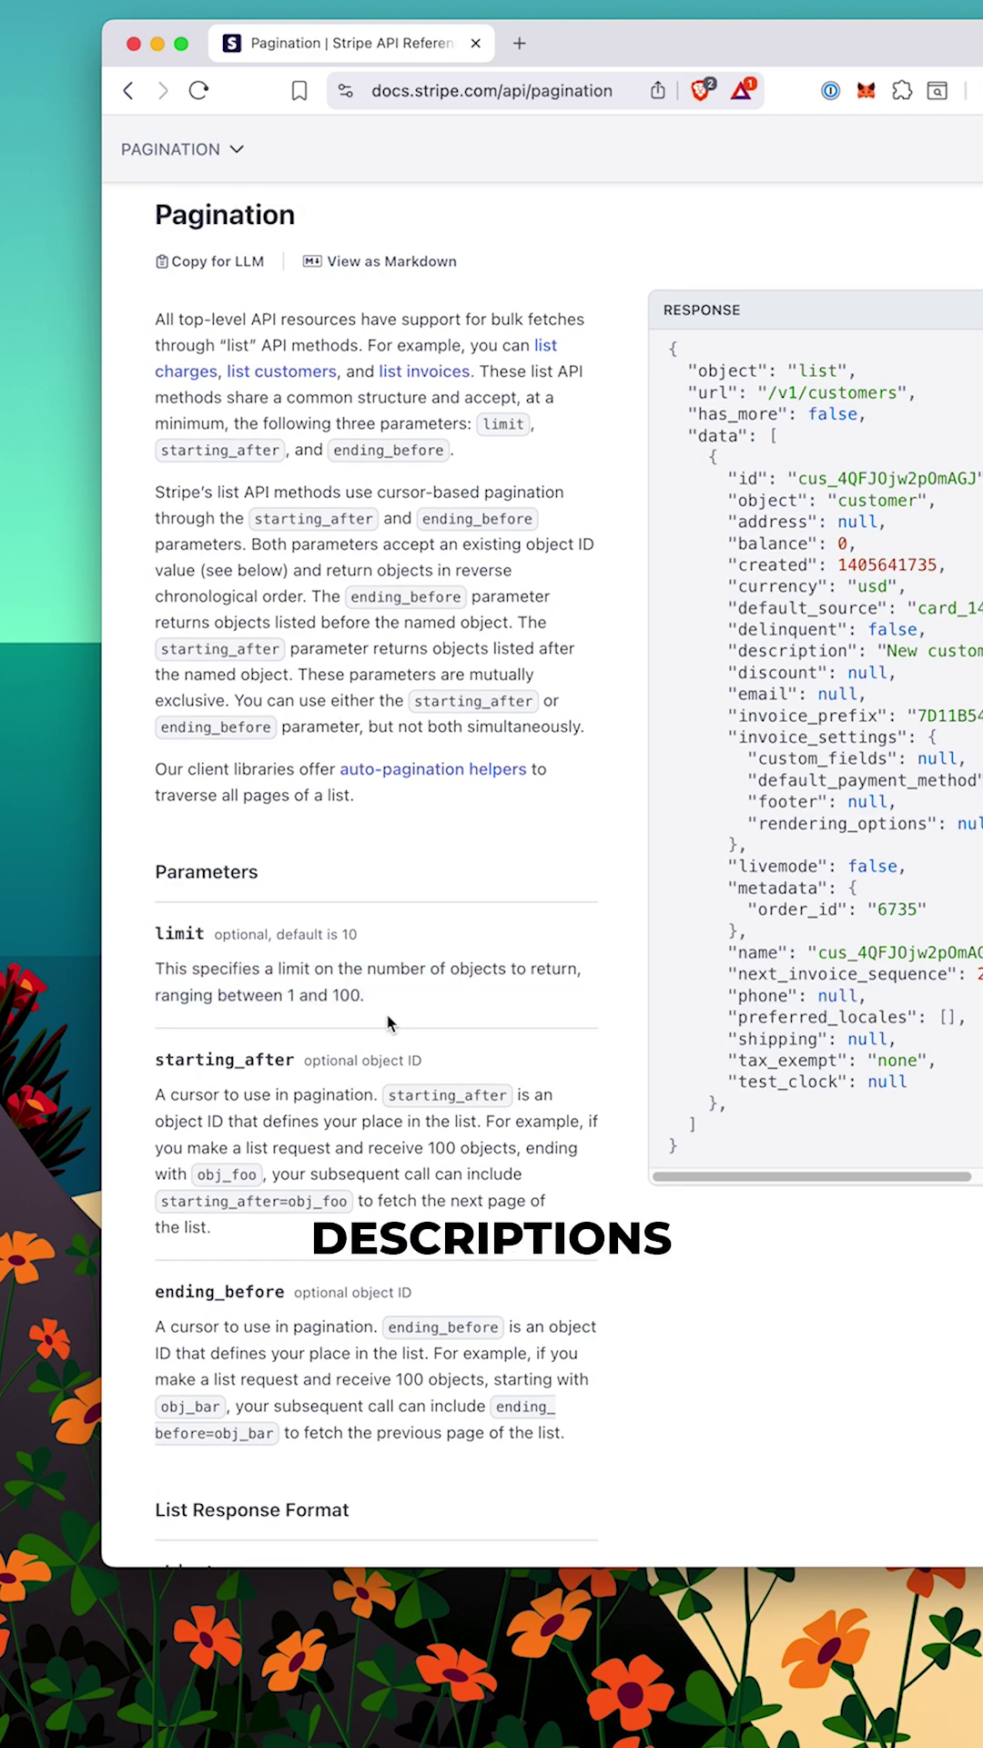
# - Highlight the starting_after and ending_before parameter descriptions on Stripe's Pagination page
pyautogui.moveTo(250, 1154); pyautogui.dragTo(312, 1226)
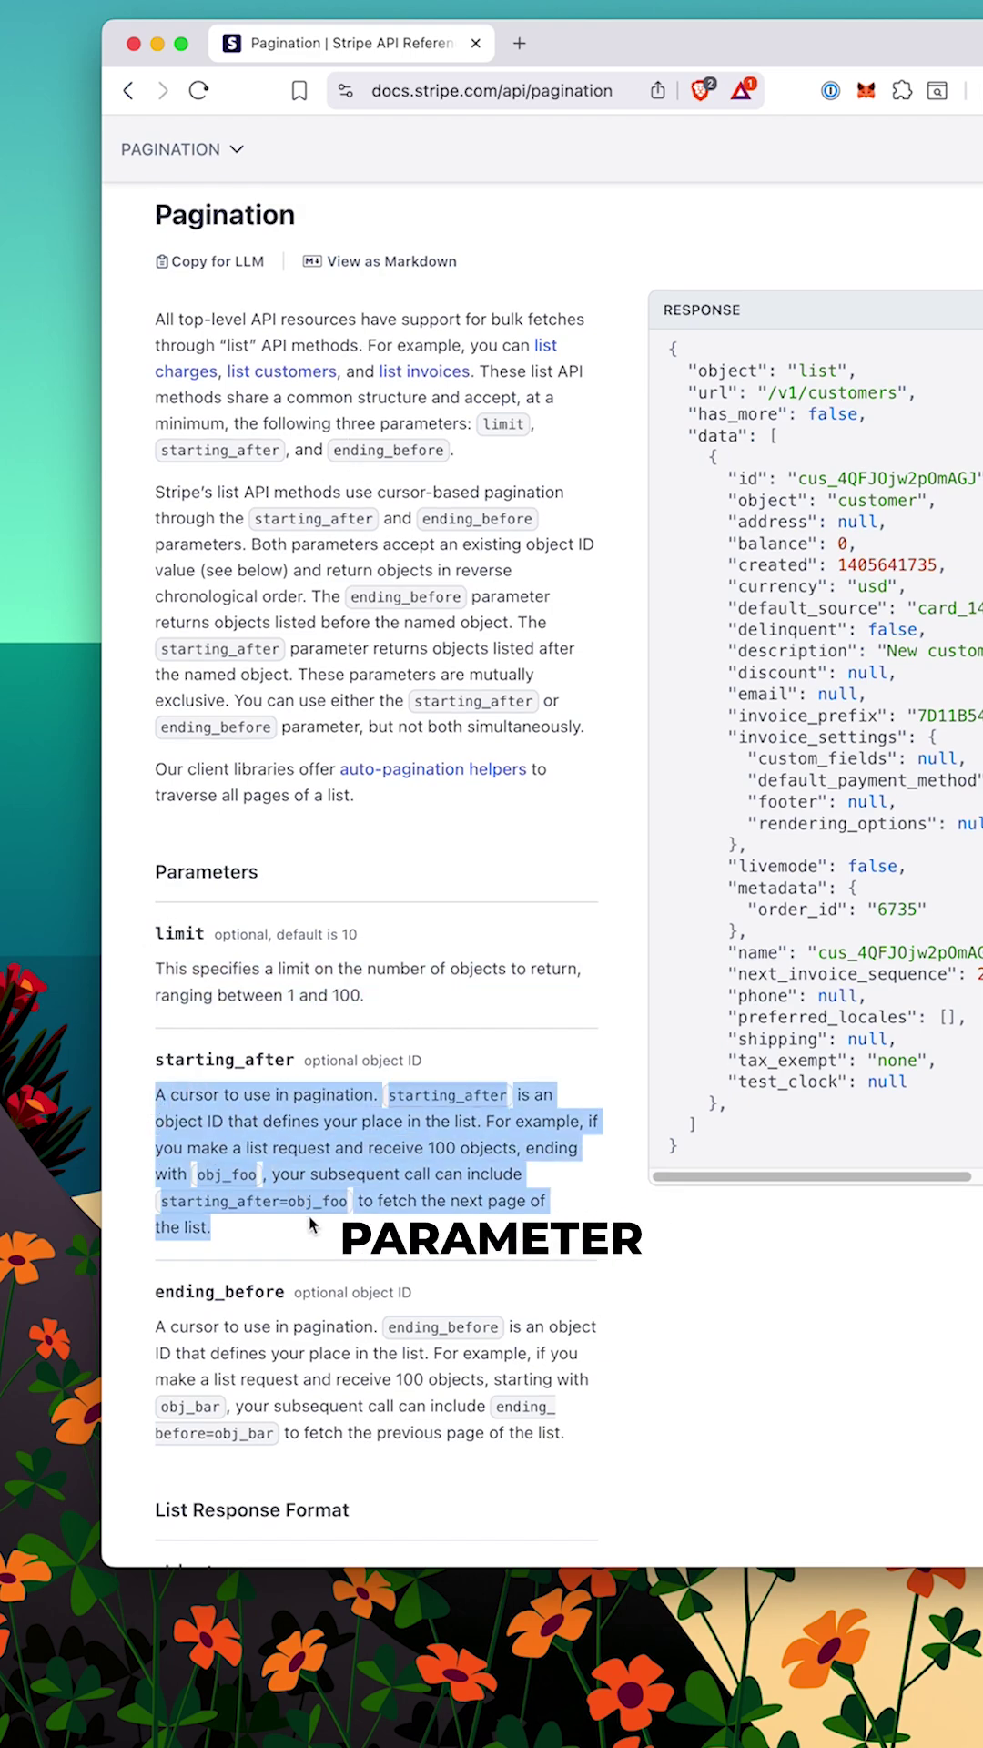
pyautogui.click(533, 1240)
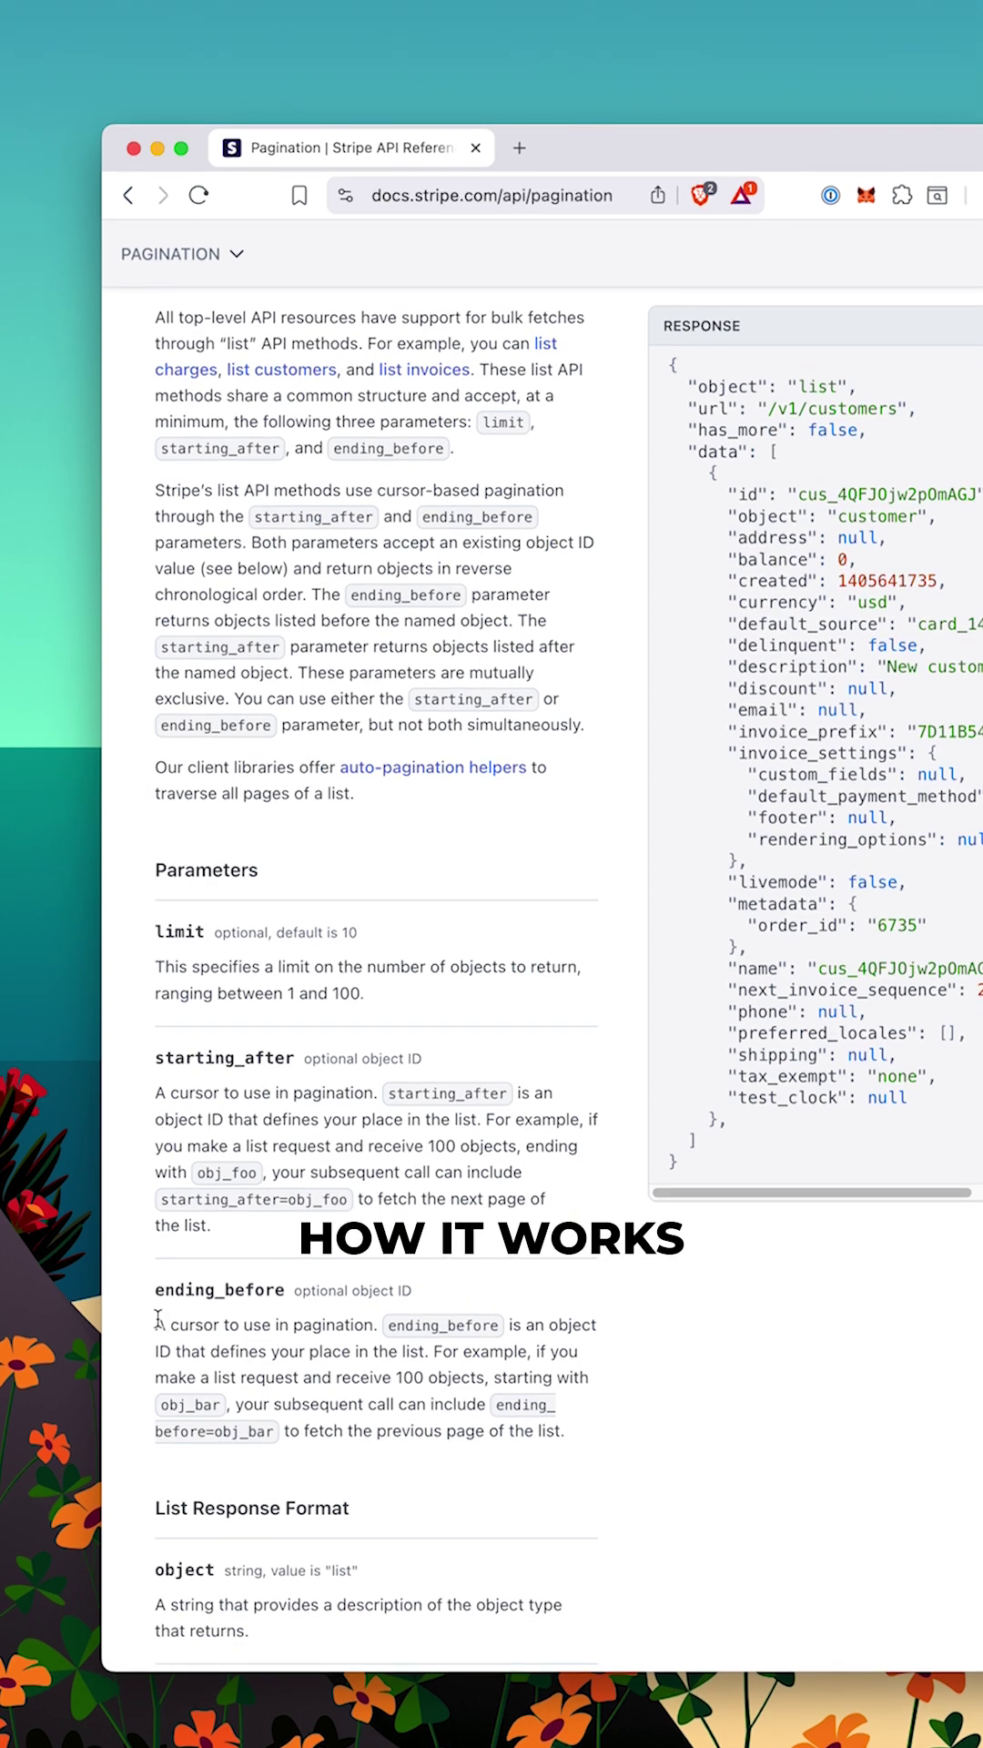
pyautogui.moveTo(156, 1323); pyautogui.dragTo(390, 1383)
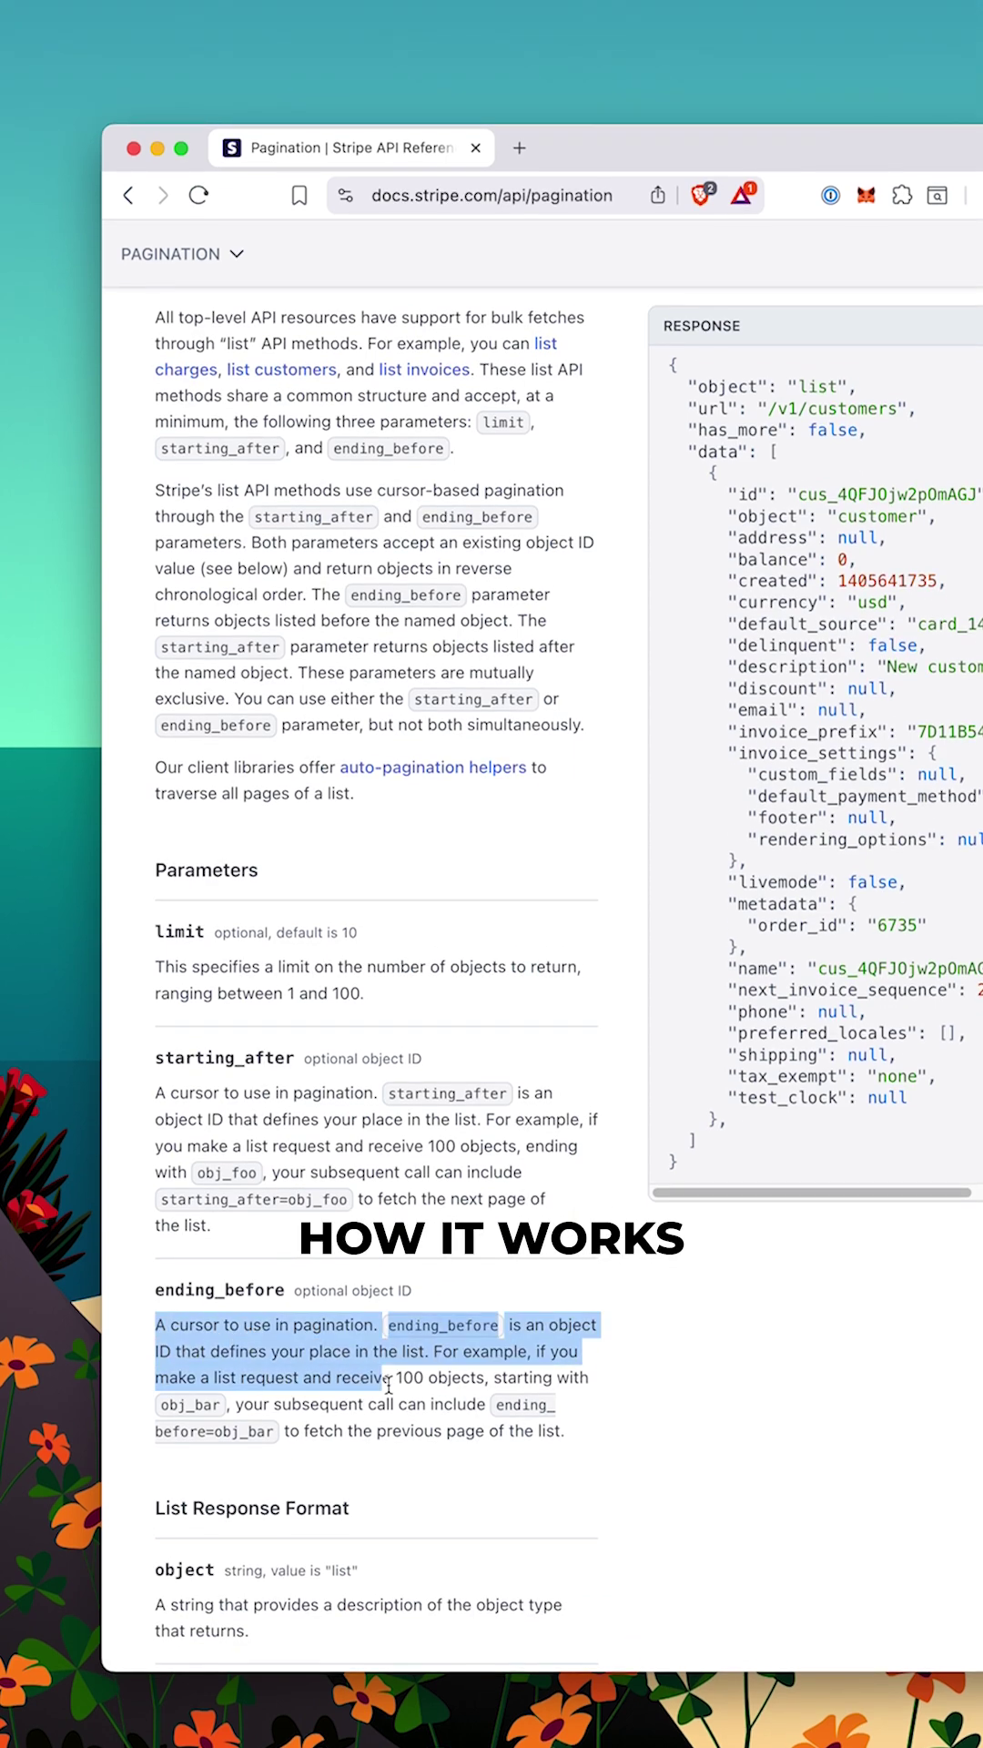
pyautogui.click(616, 1432)
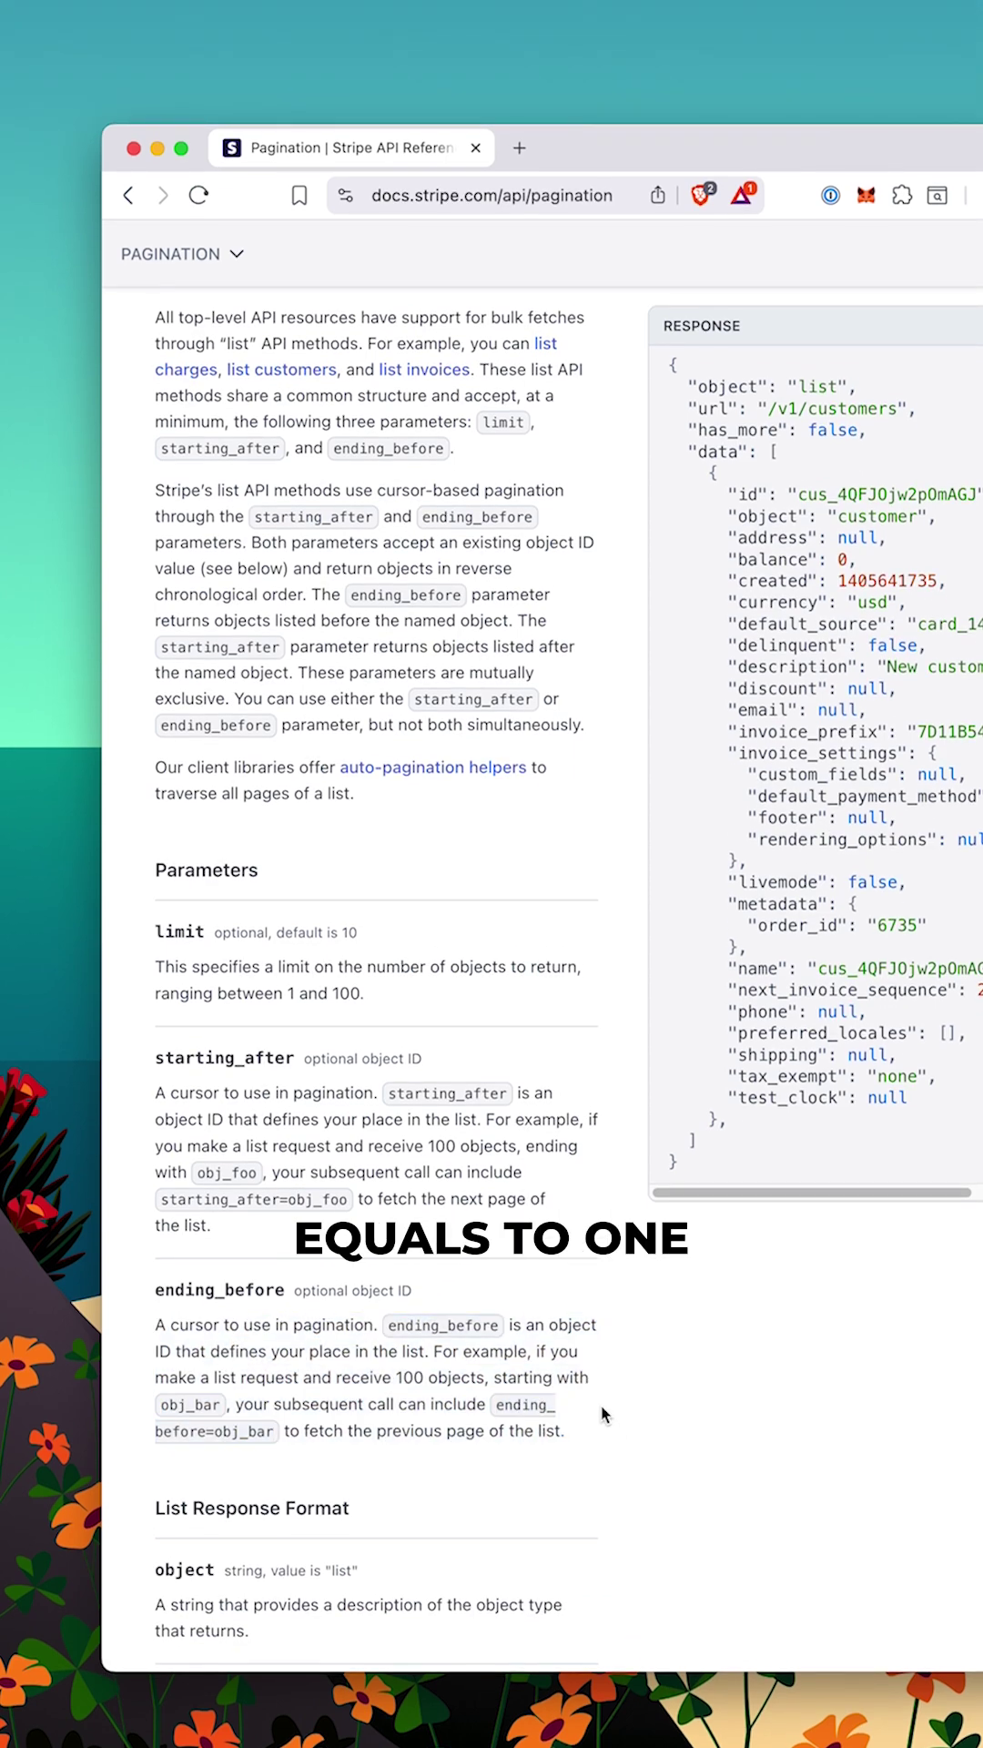
pyautogui.scroll(-3, 615, 1349)
pyautogui.scroll(-1, 649, 1277)
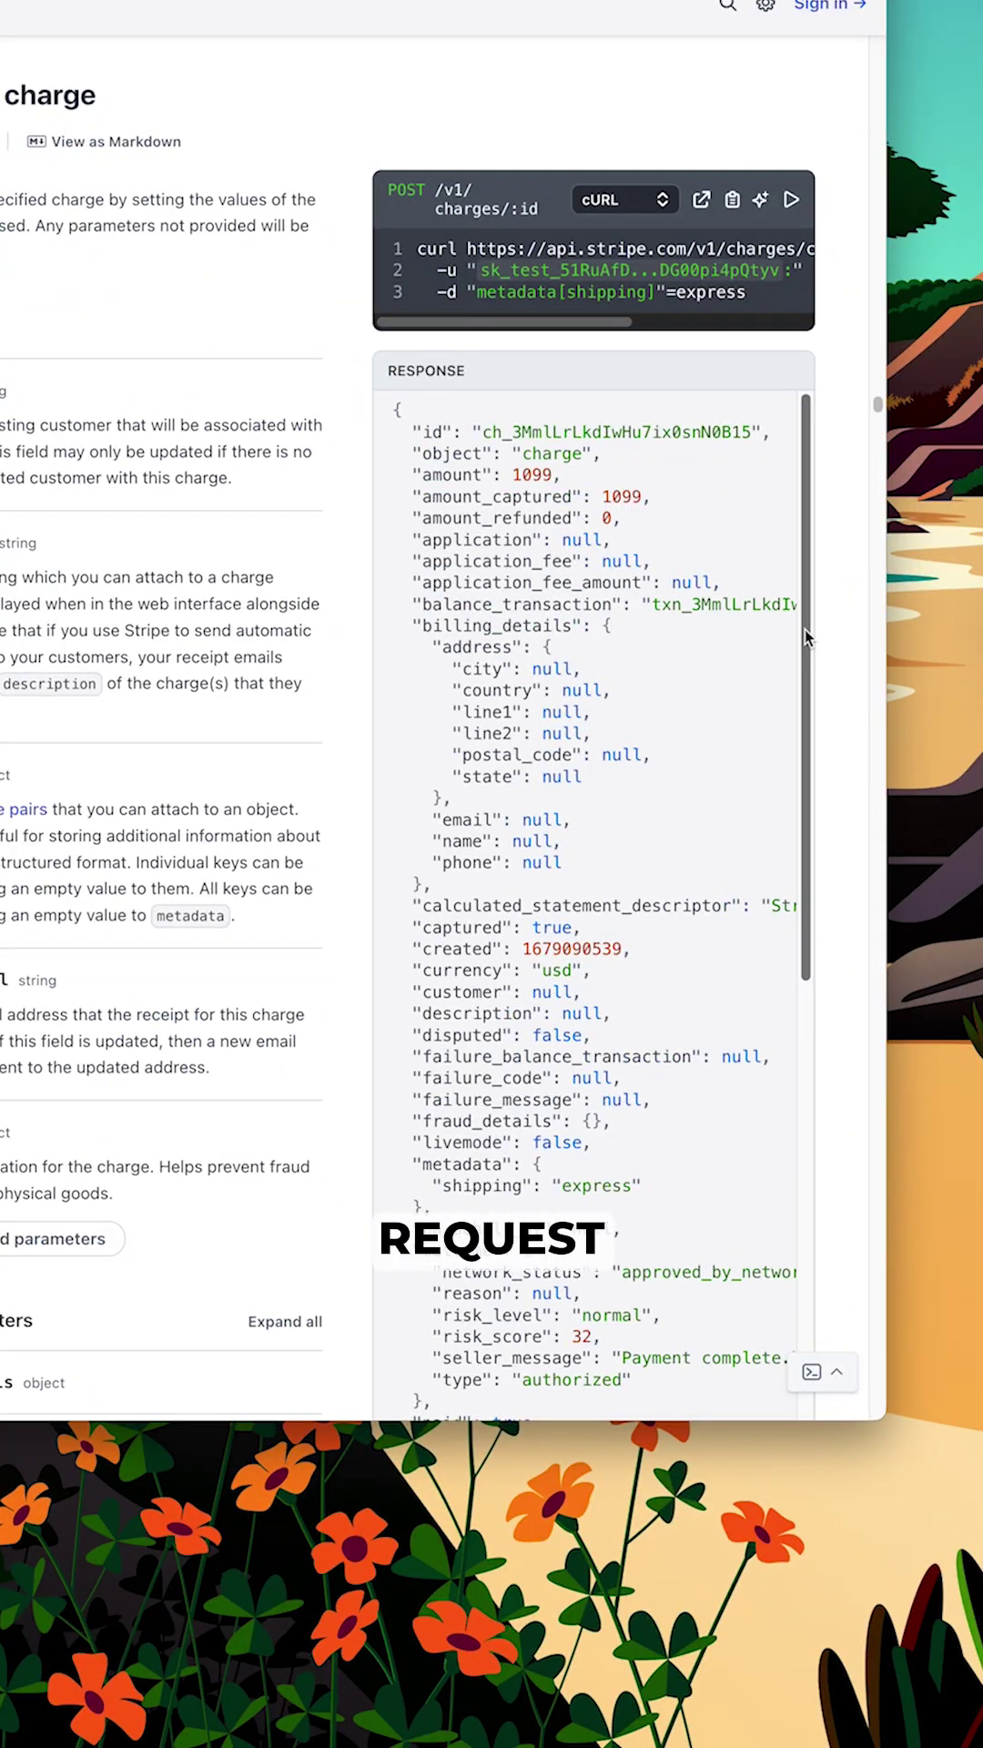
pyautogui.scroll(-1, 807, 634)
pyautogui.scroll(1, 819, 608)
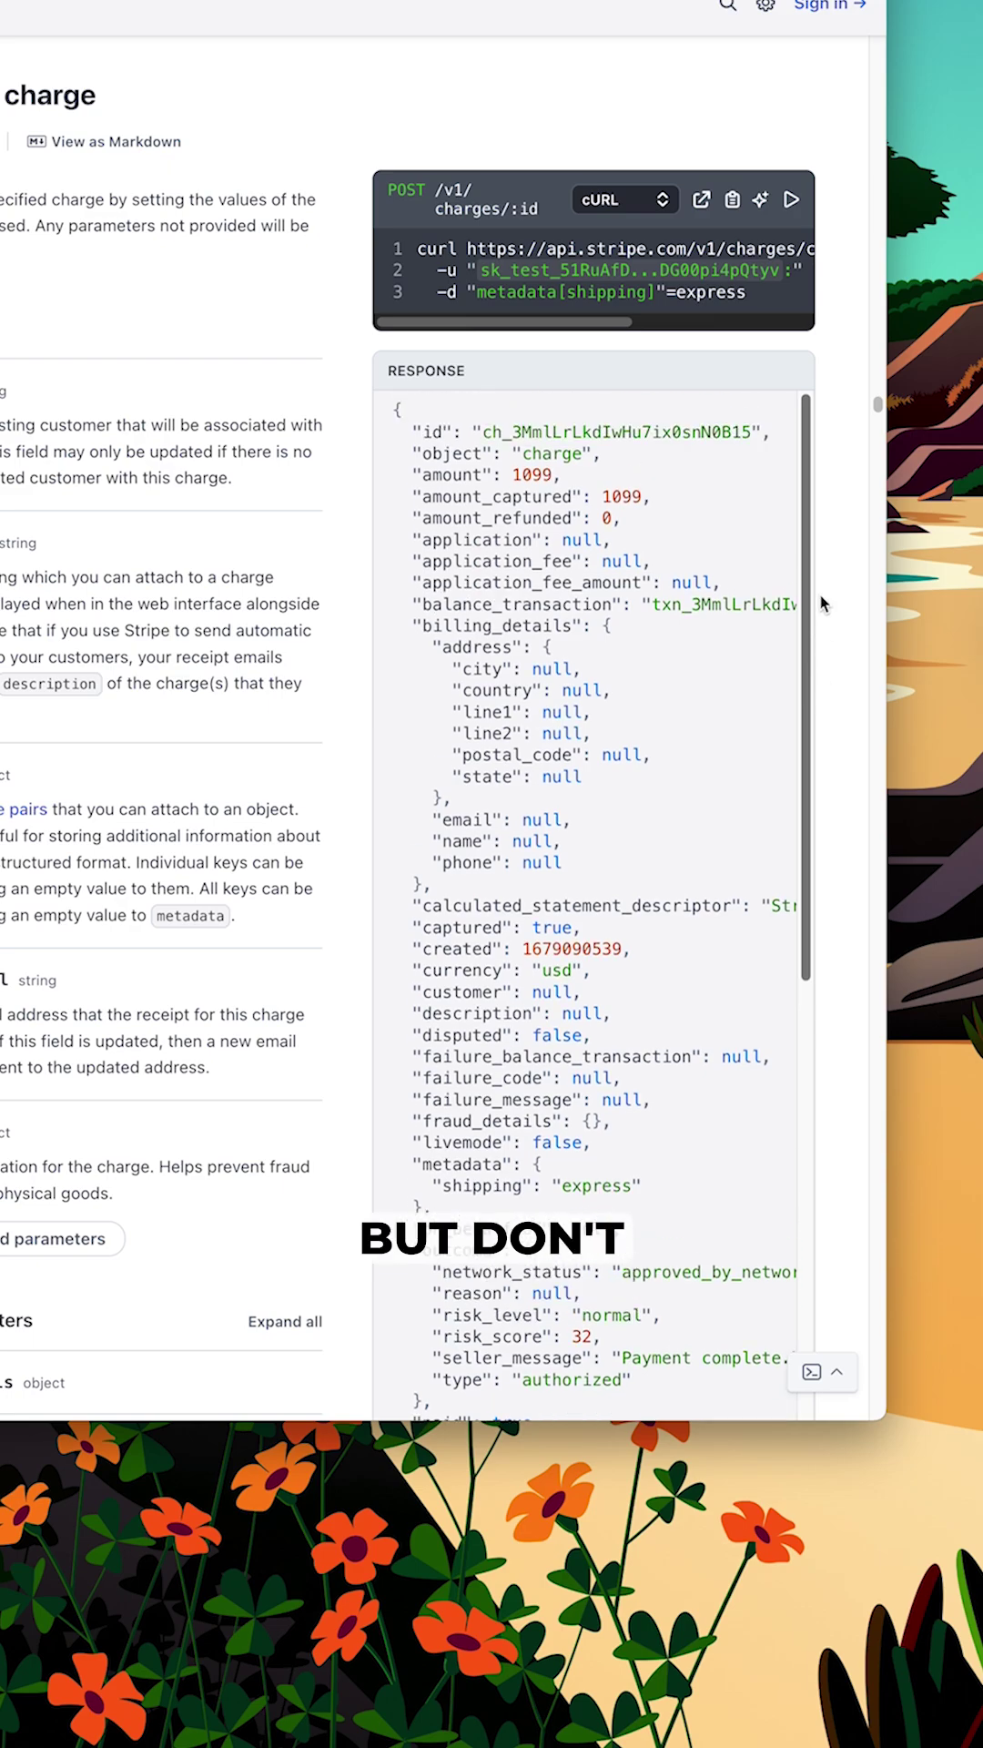
pyautogui.scroll(-5, 833, 625)
pyautogui.scroll(-5, 833, 625)
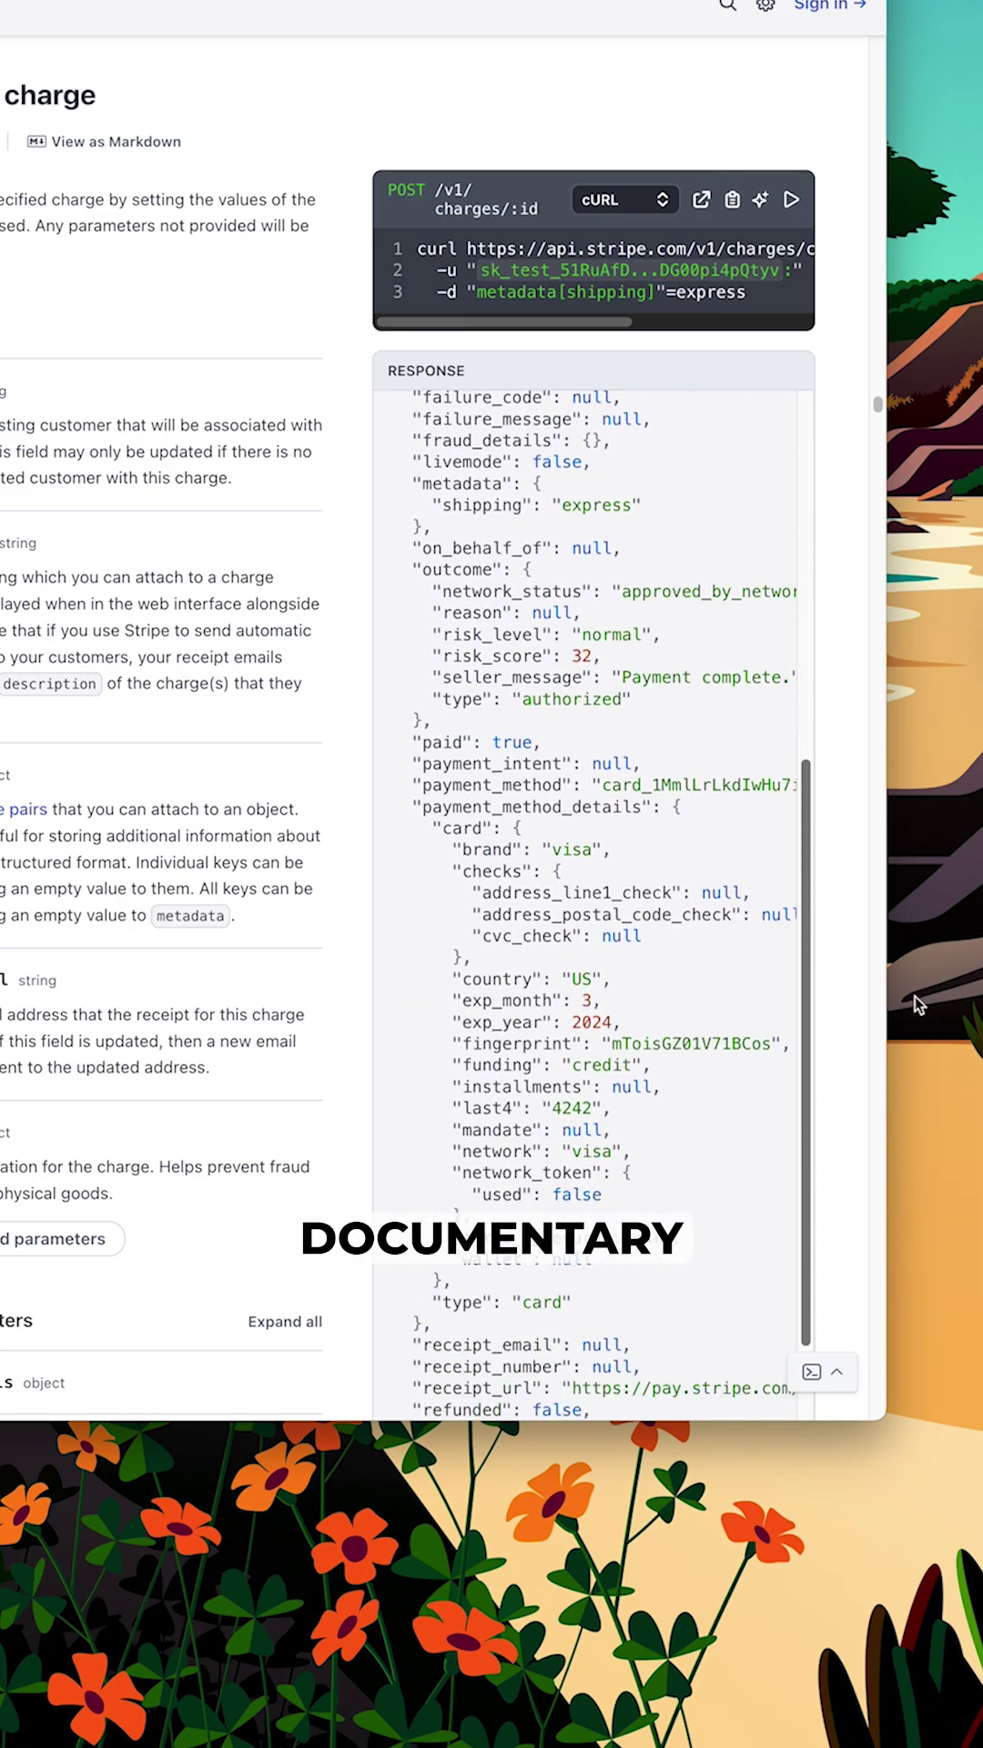
pyautogui.scroll(-4, 834, 624)
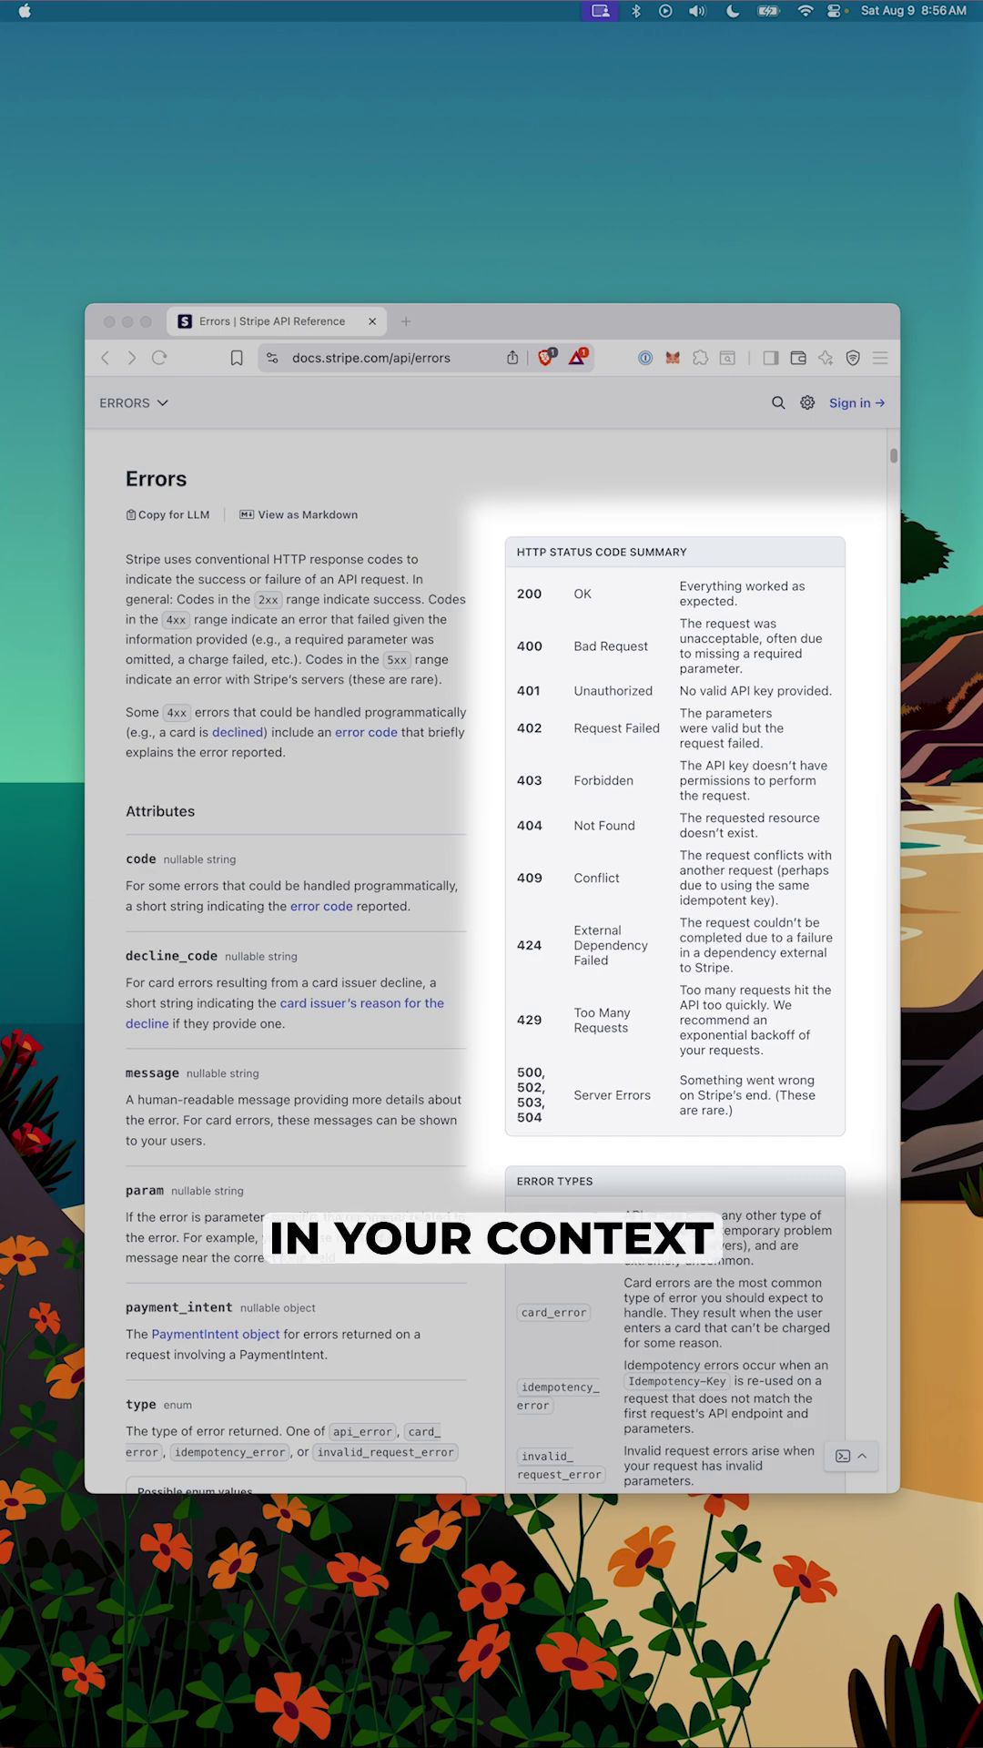
pyautogui.click(692, 484)
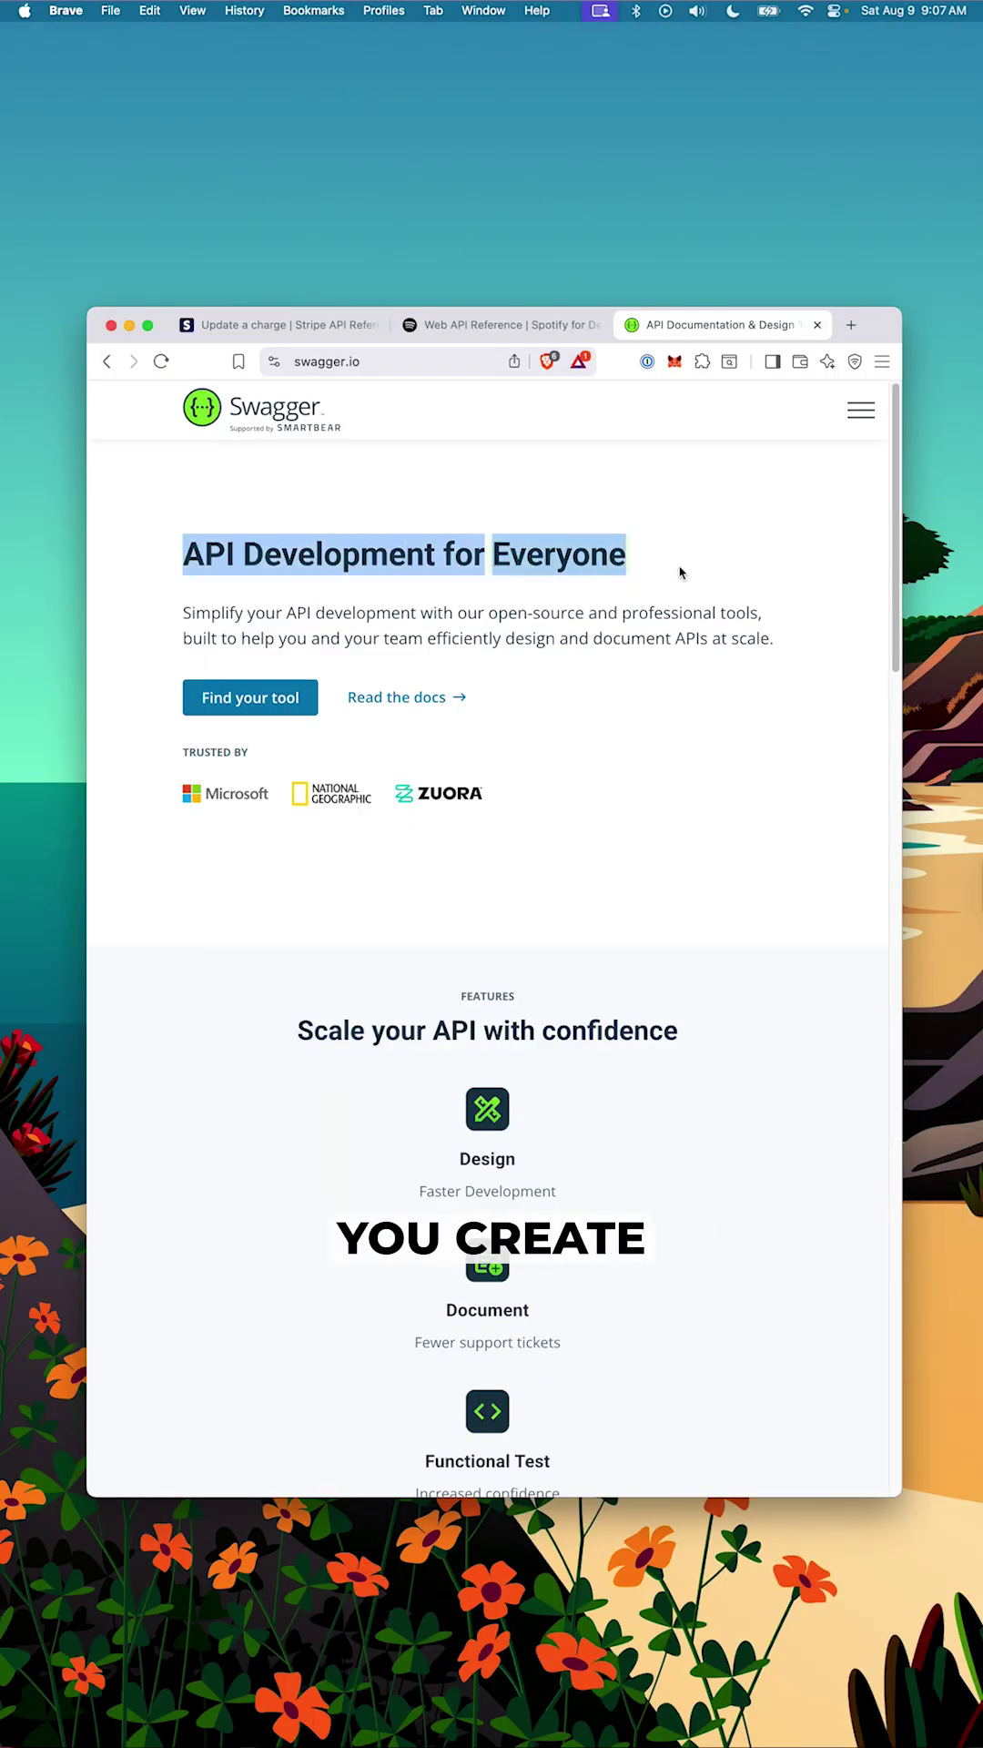
pyautogui.scroll(-1, 897, 651)
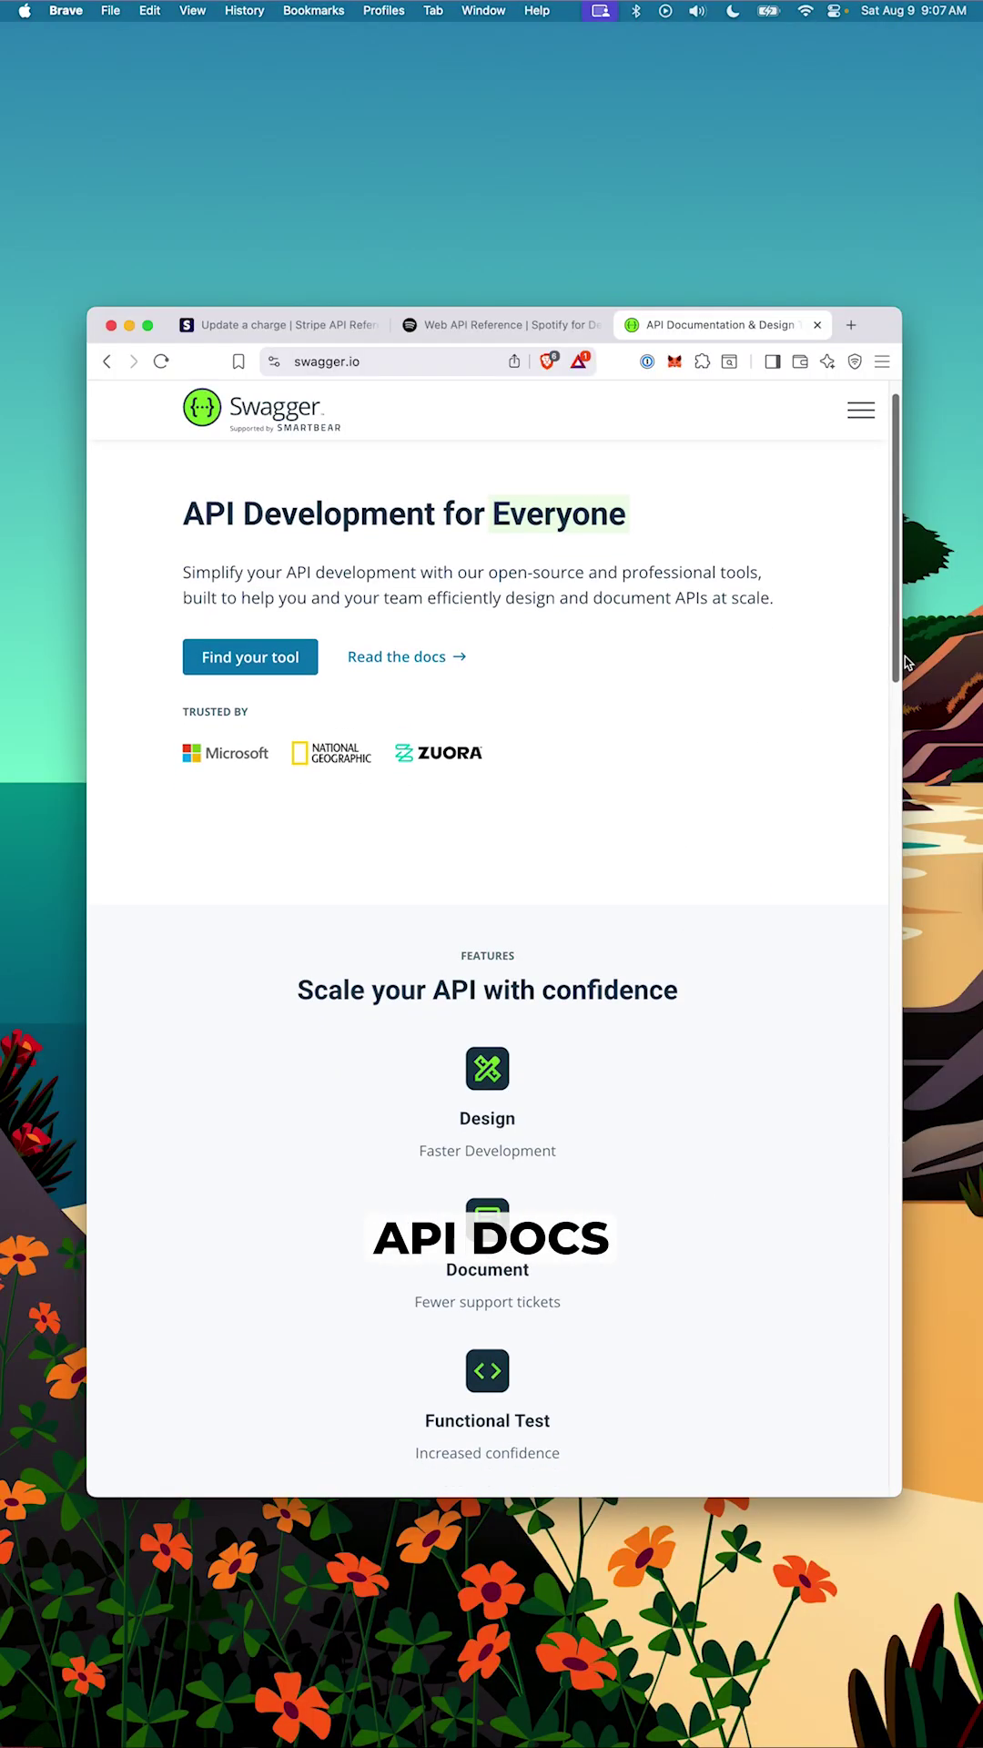
pyautogui.scroll(-5, 896, 661)
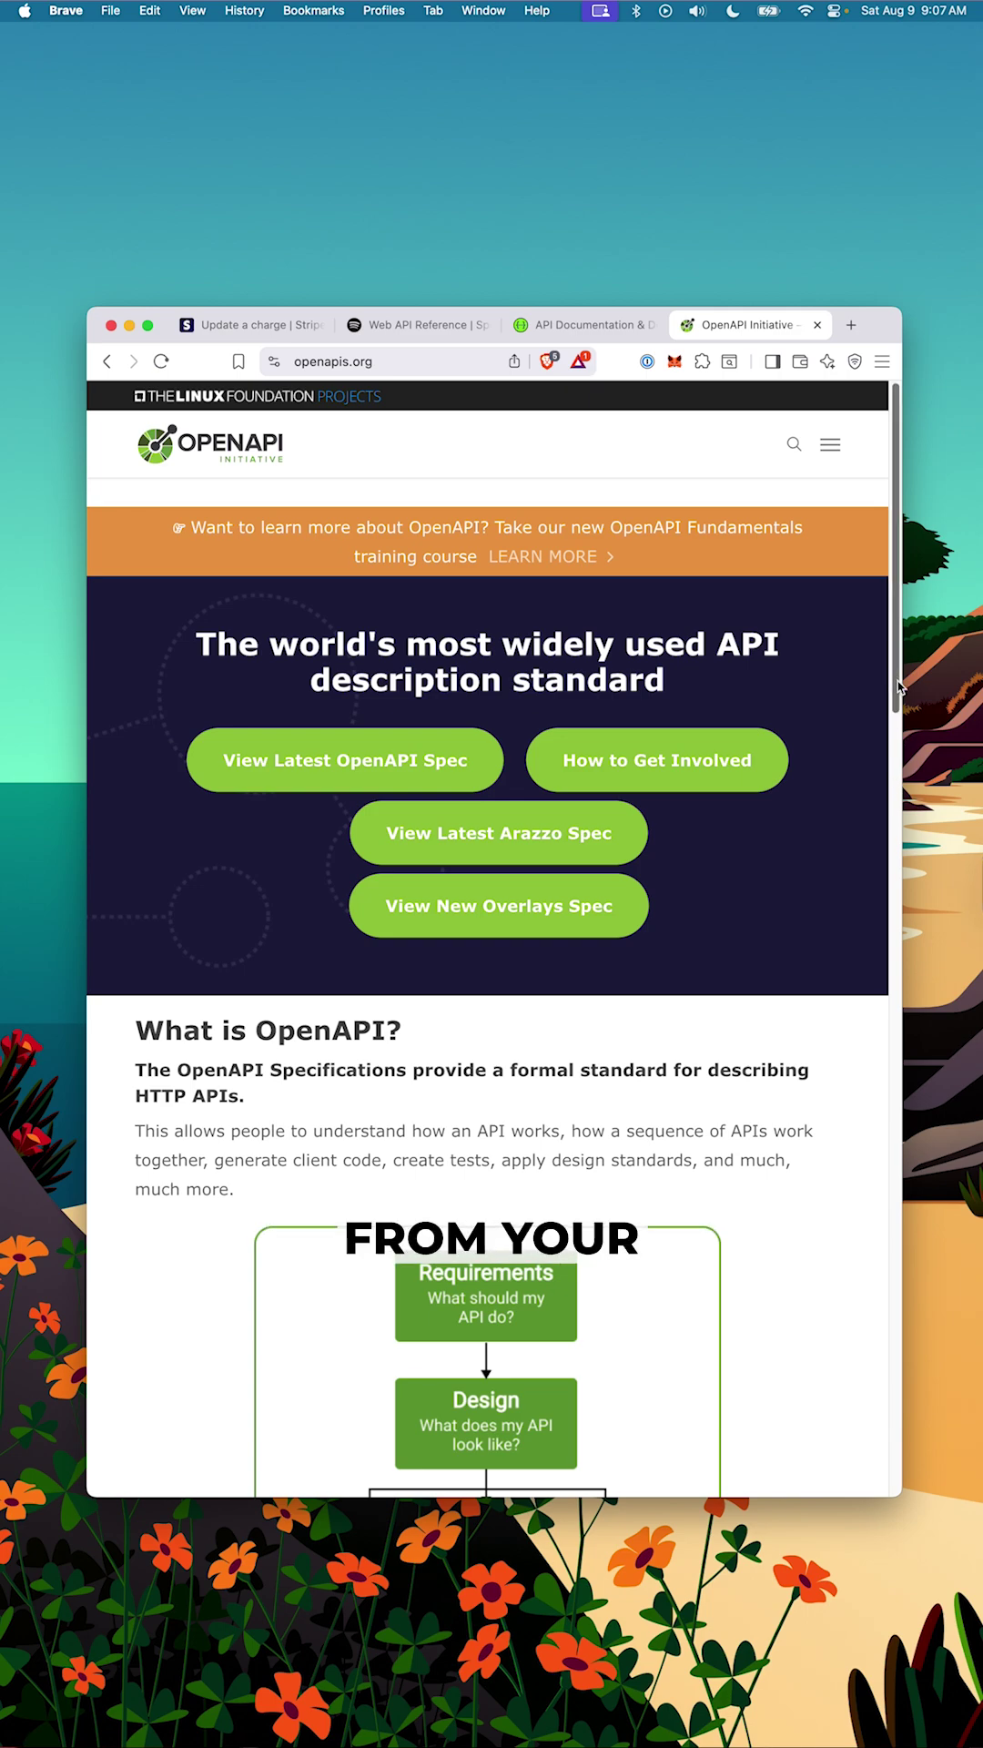
pyautogui.scroll(-2, 898, 687)
pyautogui.scroll(-5, 898, 686)
pyautogui.scroll(-2, 896, 737)
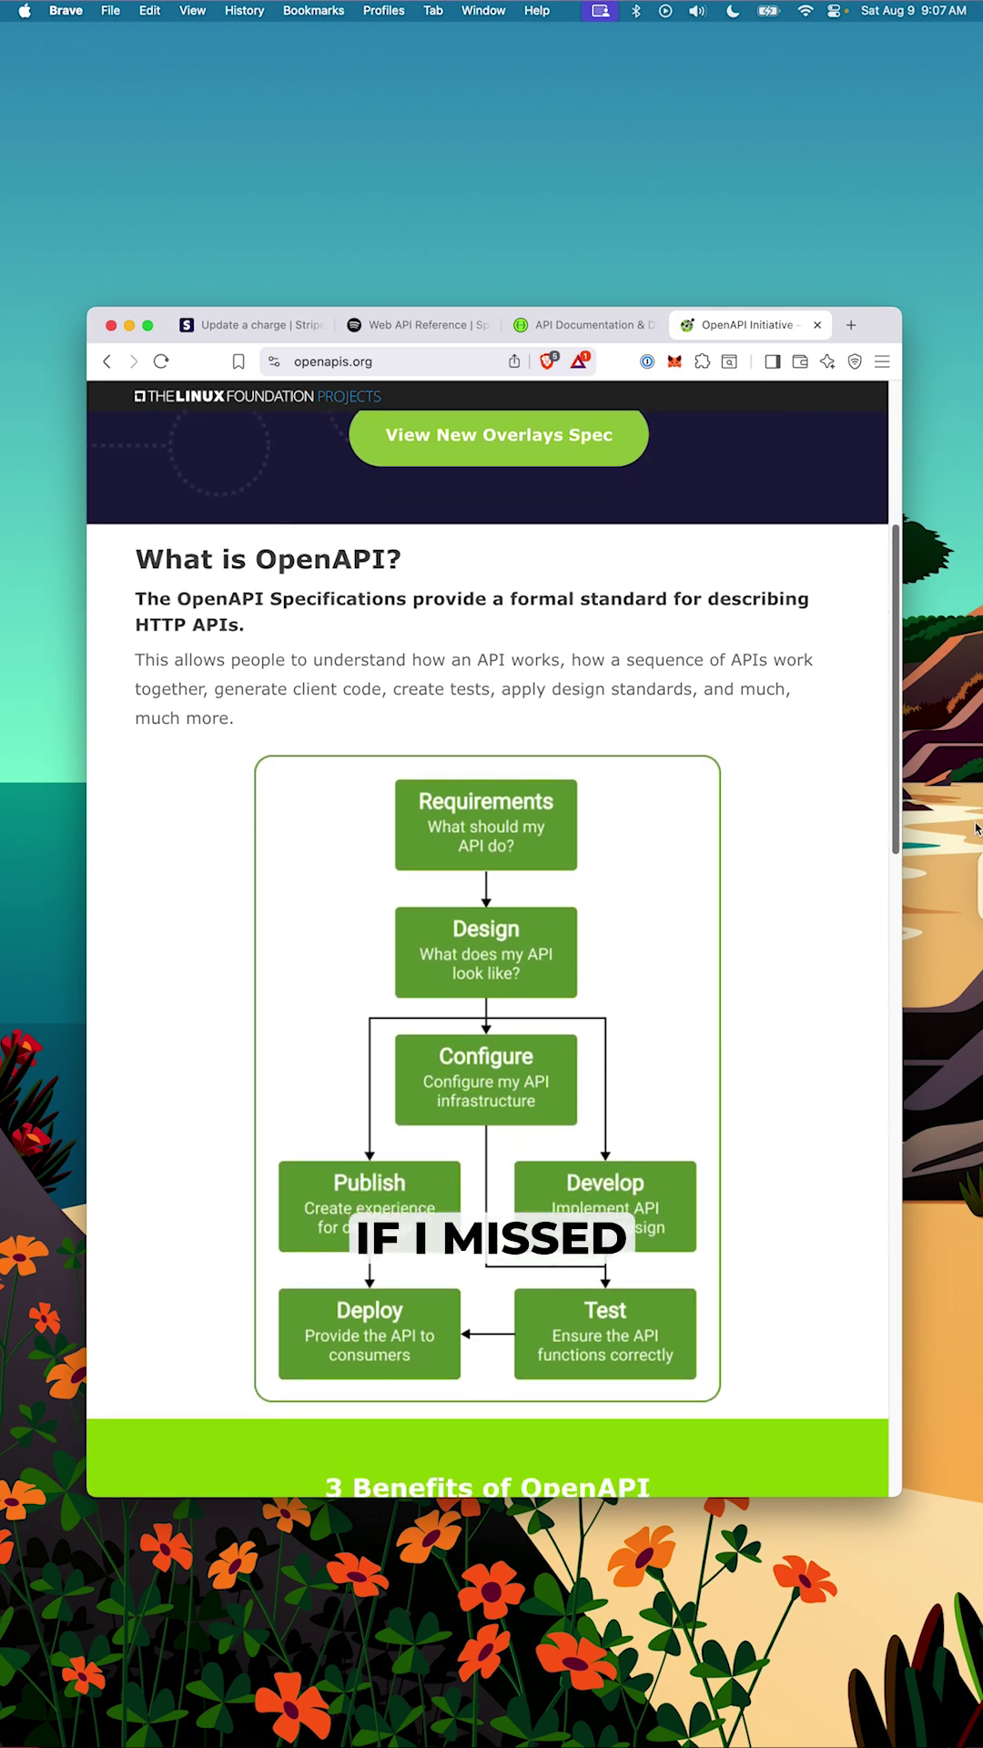